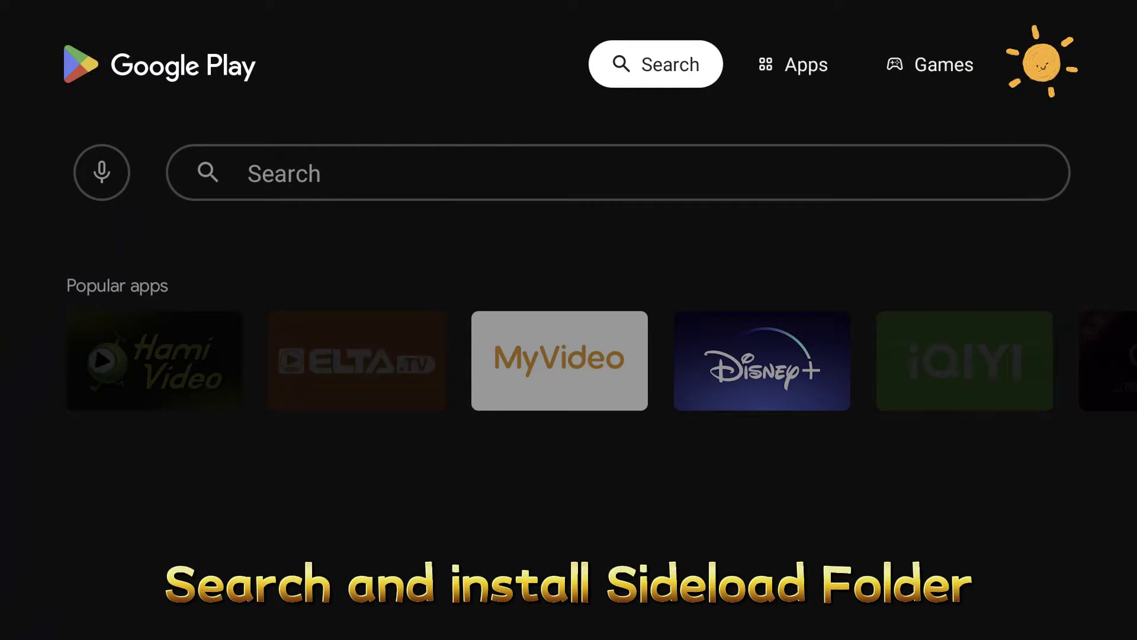
# Step: Search the Play Store for 'sideload folder' to find the Sideload Folder app
pyautogui.press('Return')
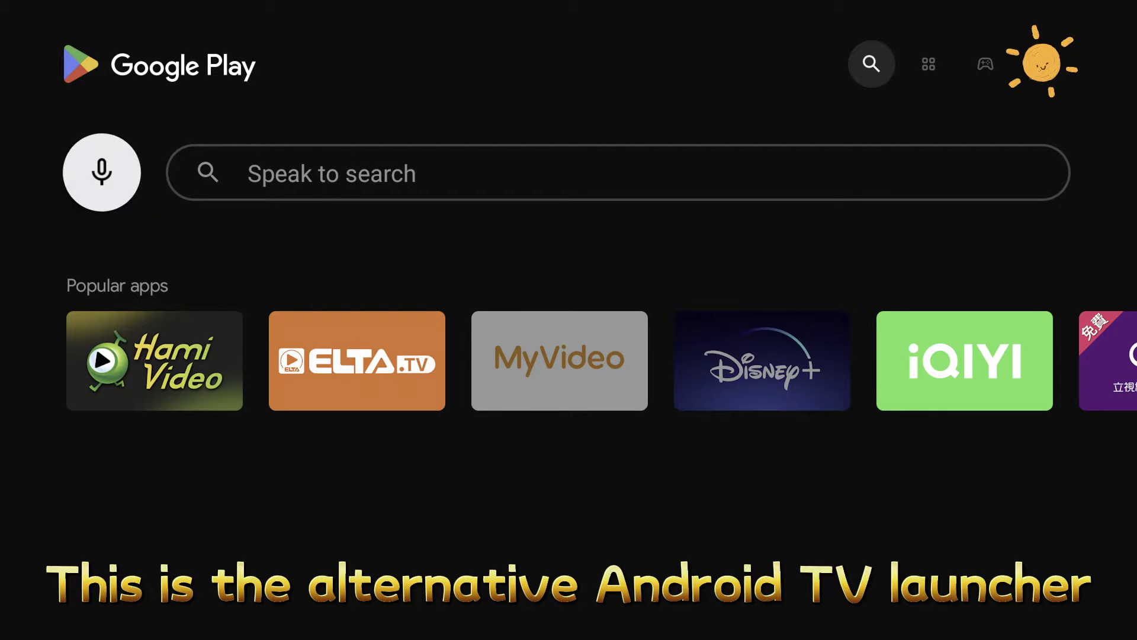
pyautogui.write('sideload folder')
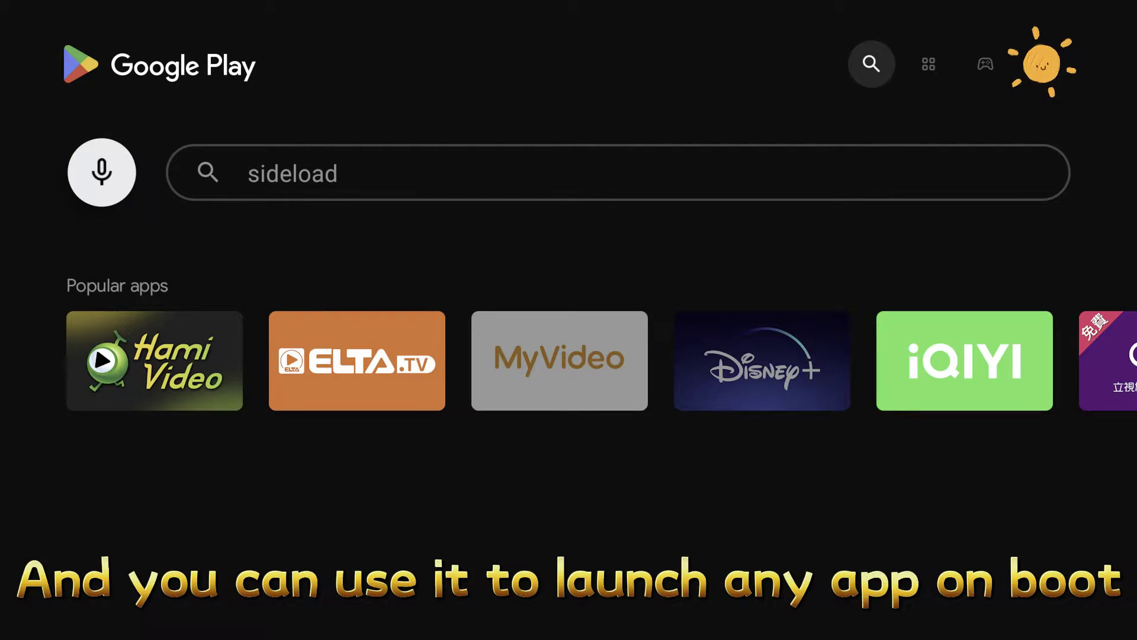
pyautogui.press('Return')
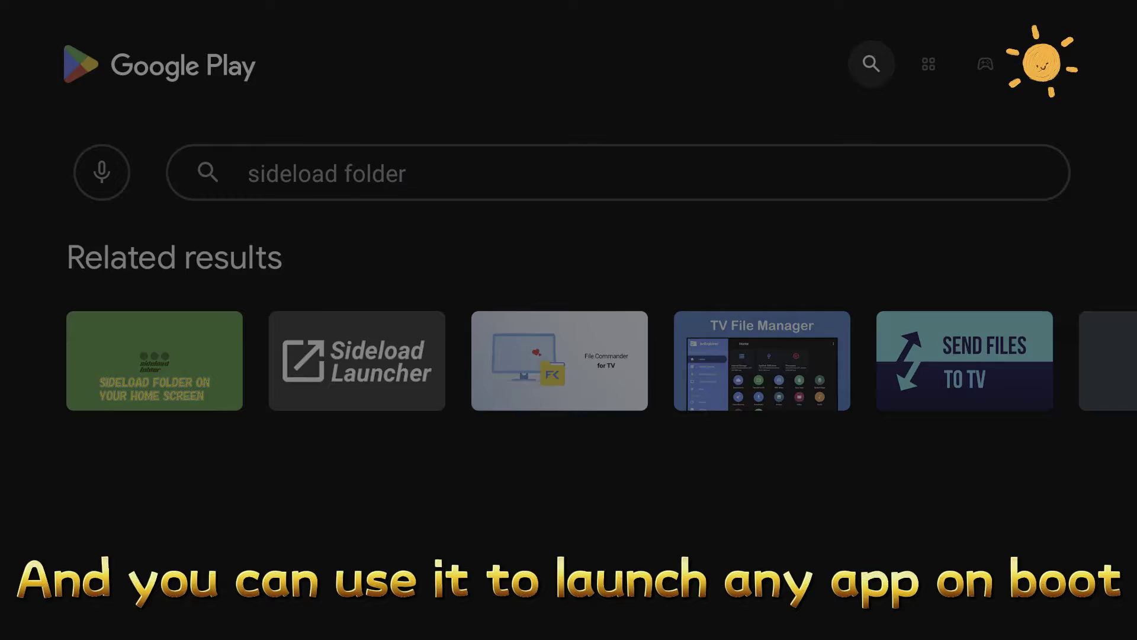
# Step: Open the Sideload Folder listing and install the app
pyautogui.press('Return')
pyautogui.press('Return')
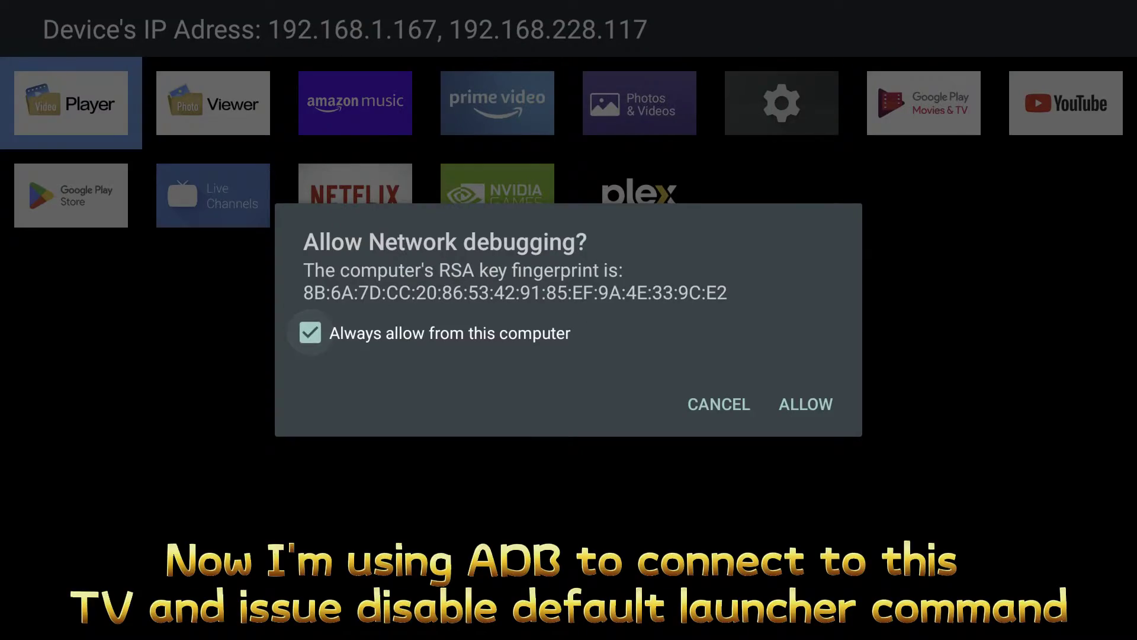
# Step: Choose ALLOW on the network debugging prompt to trust the computer
pyautogui.press('Right')
pyautogui.press('Return')
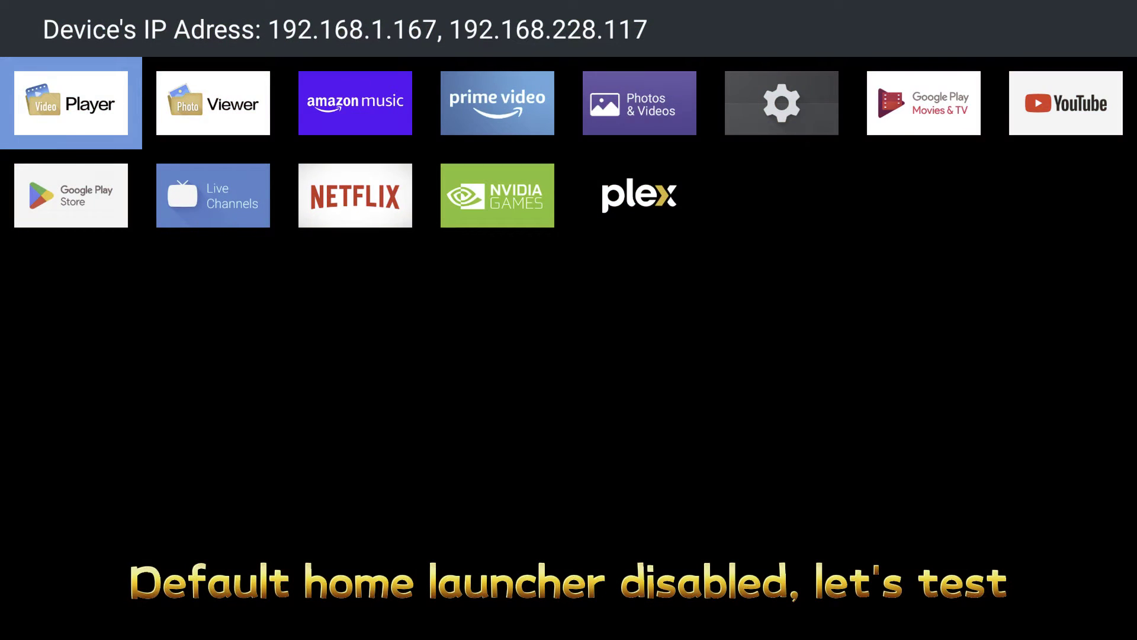
# Step: Launch Amazon Music, return Home, then reboot the TV from the Settings tile
pyautogui.press('Right')
pyautogui.press('Right')
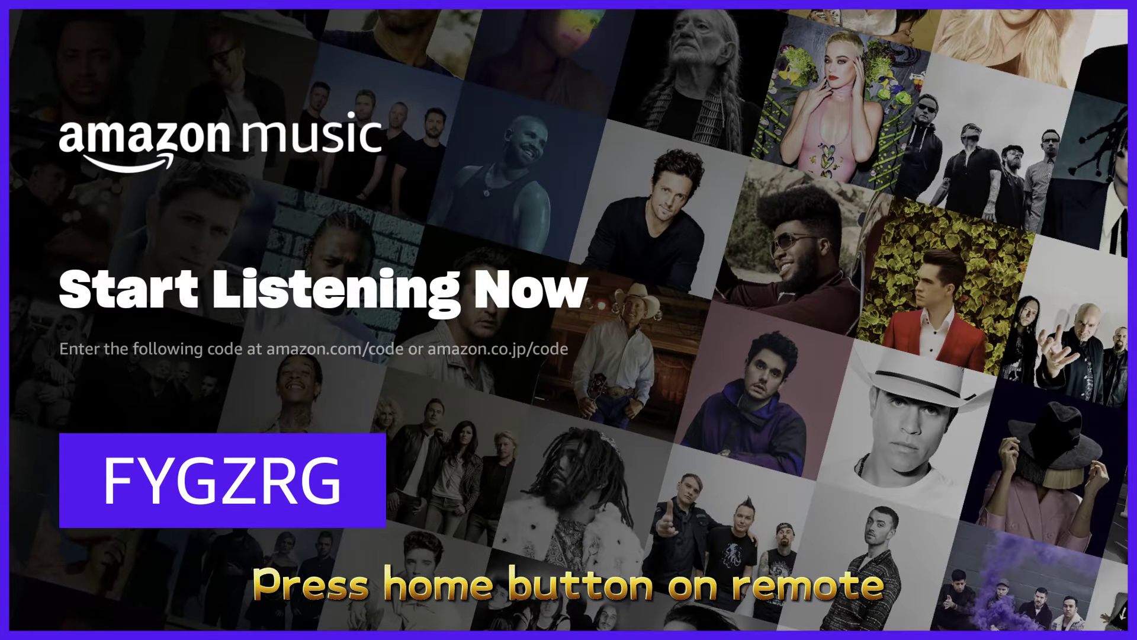
pyautogui.press('Home')
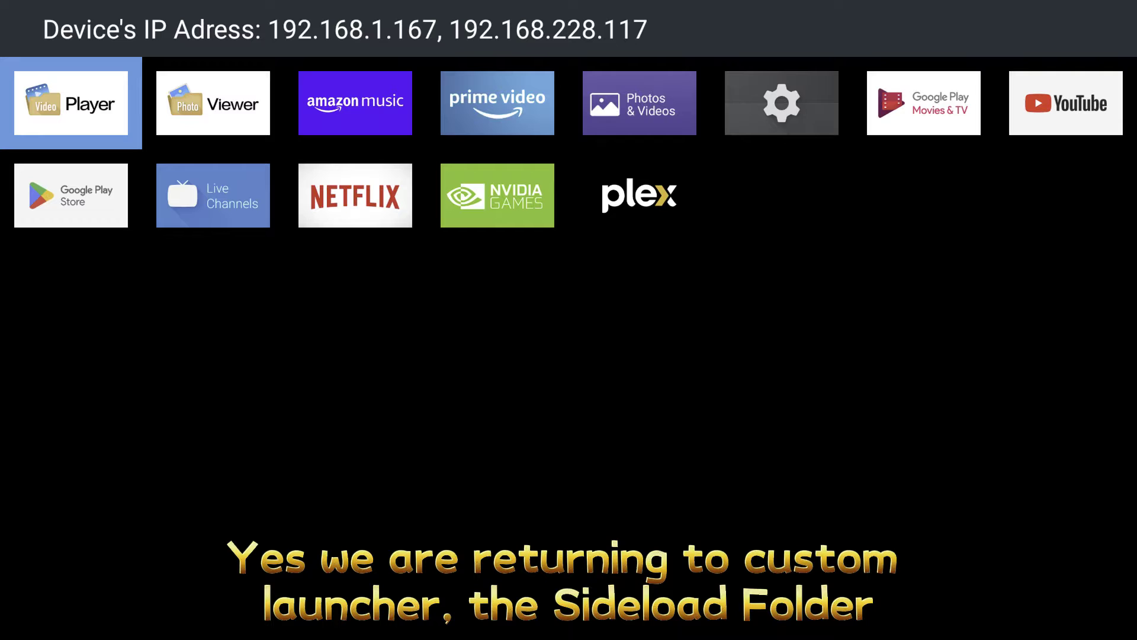
pyautogui.press('Right')
pyautogui.press('Right')
pyautogui.press('Right')
pyautogui.press('Right')
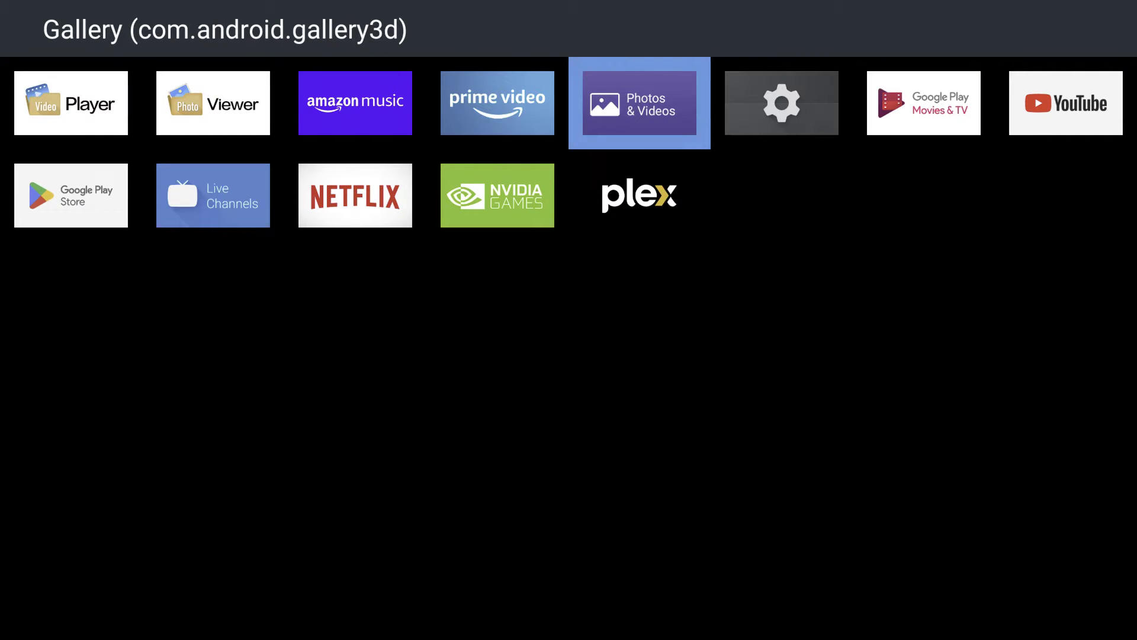
pyautogui.press('Right')
pyautogui.press('Return')
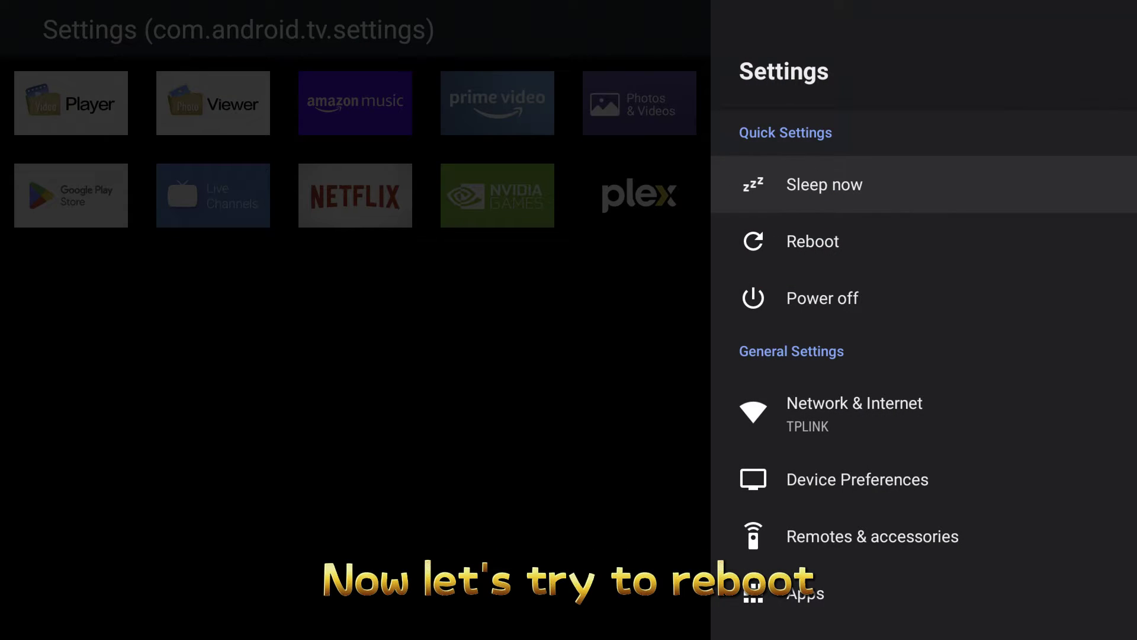
pyautogui.press('Down')
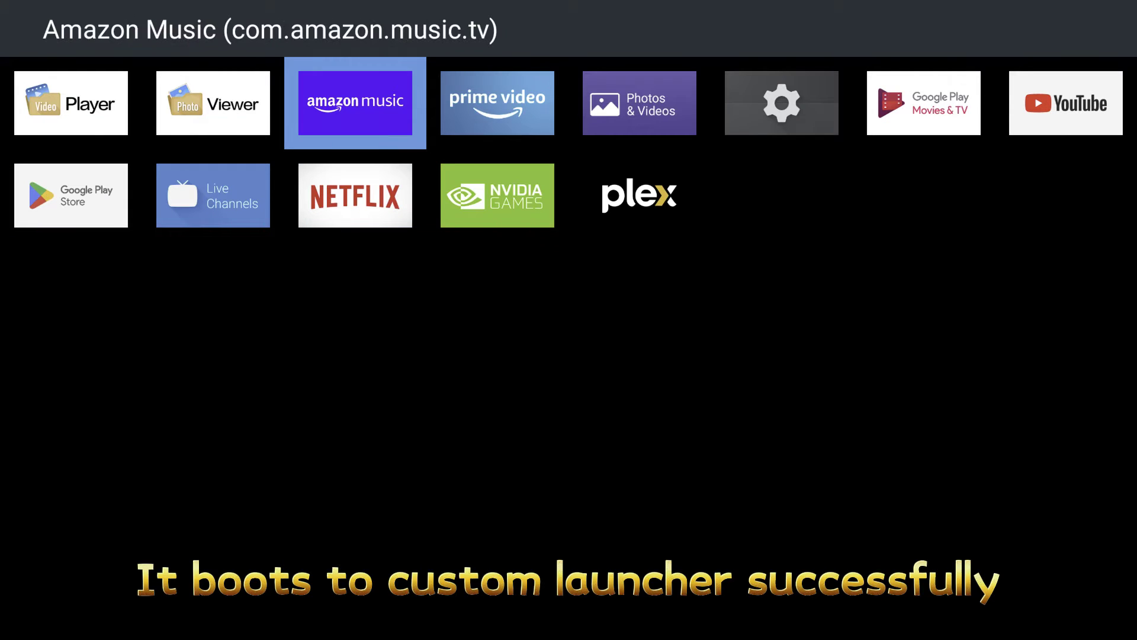
pyautogui.press('Right')
pyautogui.press('Right')
pyautogui.press('Right')
pyautogui.press('Right')
pyautogui.press('Right')
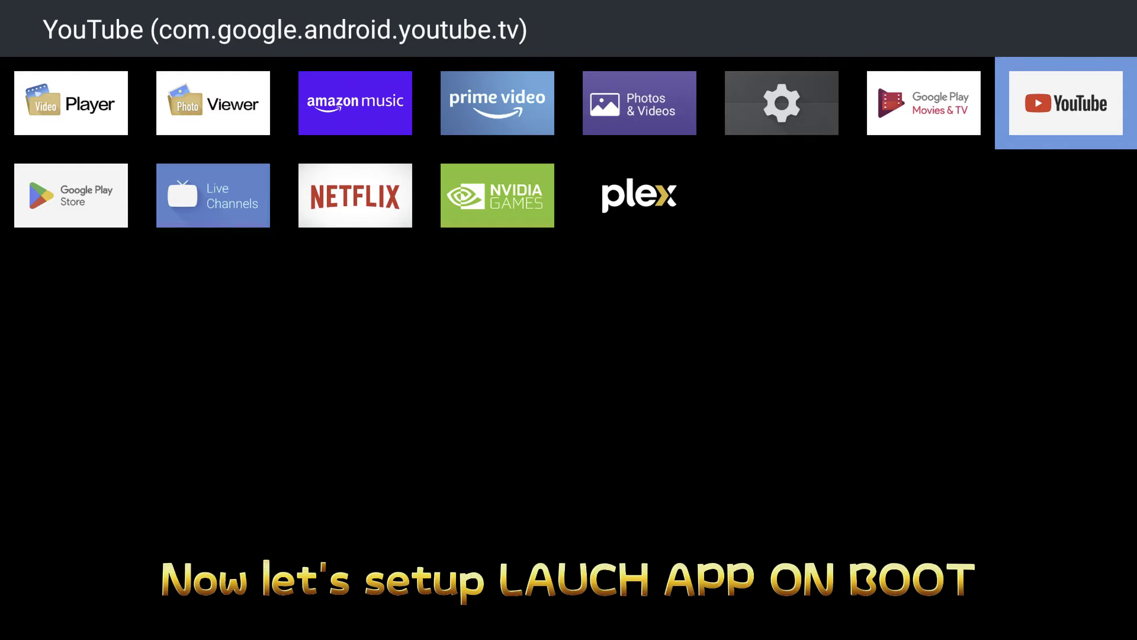
# Step: Set YouTube to auto-launch after Sideload Folder starts
pyautogui.press('Return')
pyautogui.press('Down')
pyautogui.press('Down')
pyautogui.press('Down')
pyautogui.press('Down')
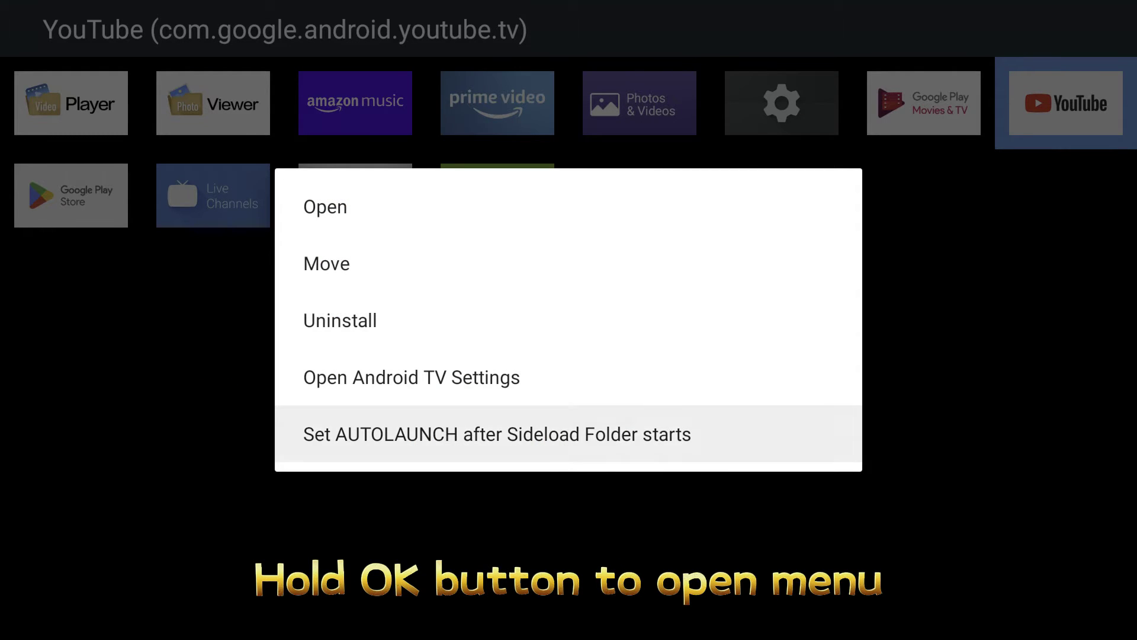
pyautogui.press('Return')
# Step: Reboot the TV from the Settings tile to test YouTube auto-launch
pyautogui.press('Left')
pyautogui.press('Left')
pyautogui.press('Return')
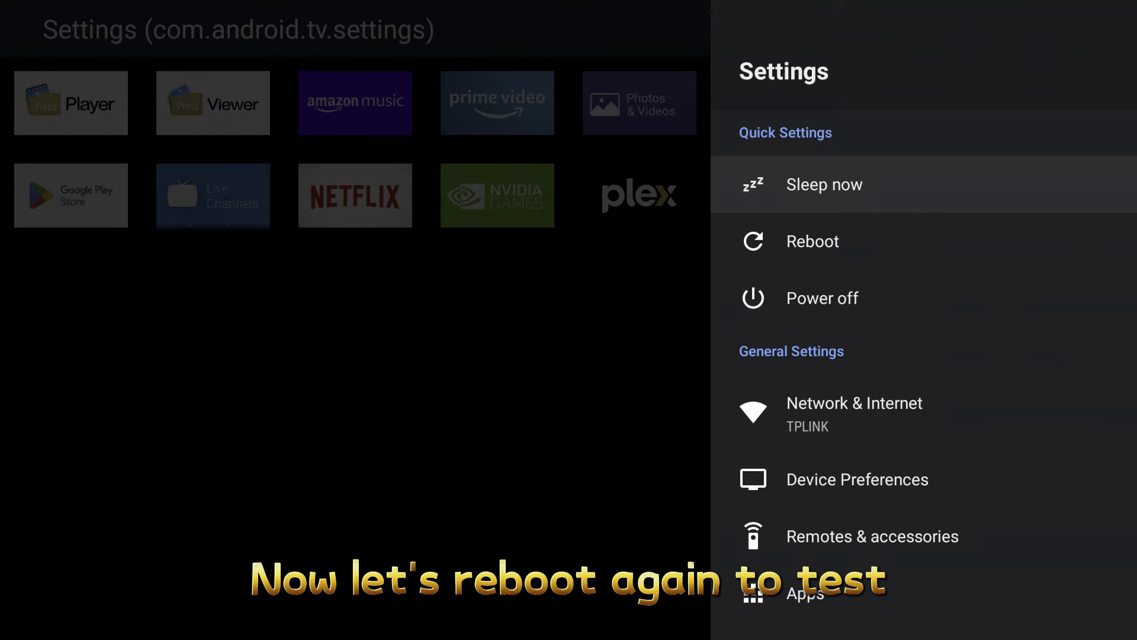
pyautogui.press('Down')
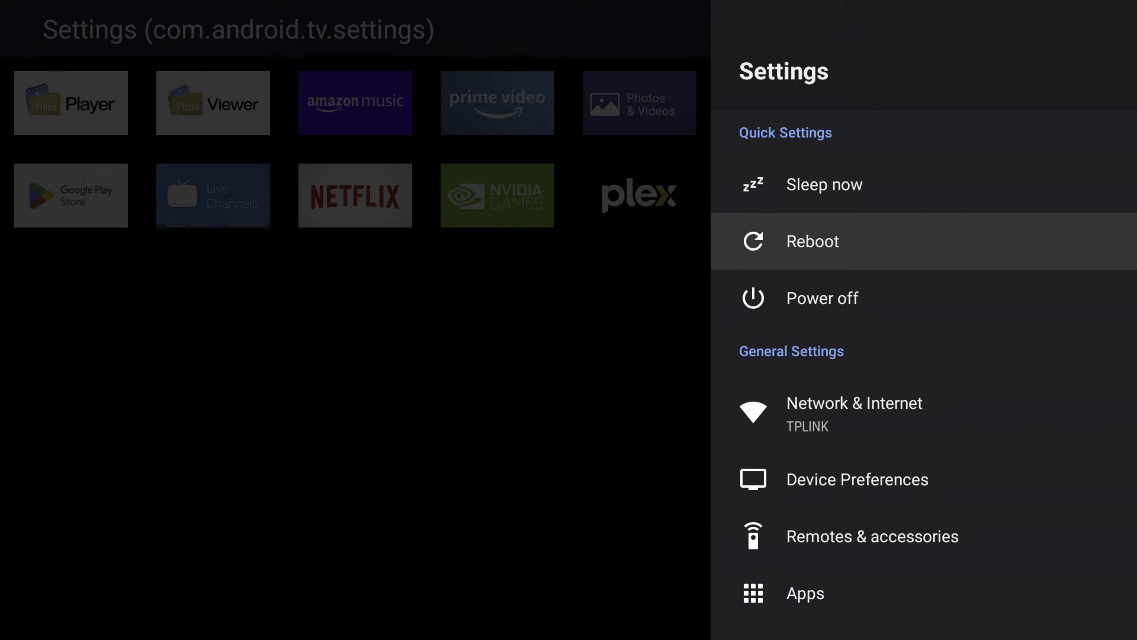